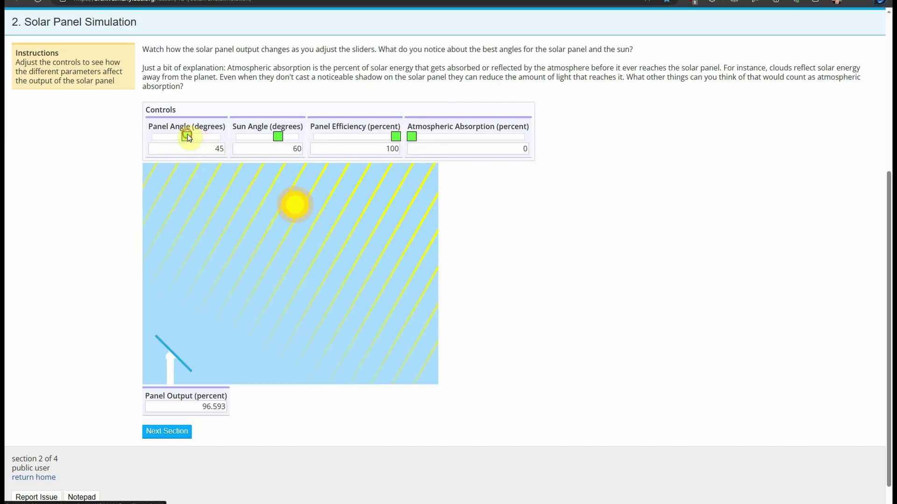
Tilt the solar panel upright to 90 degrees and bring up Excel's Solar Efficiency chart.
{"action": "left_click_drag", "start_coordinate": [187, 135], "coordinate": [235, 136]}
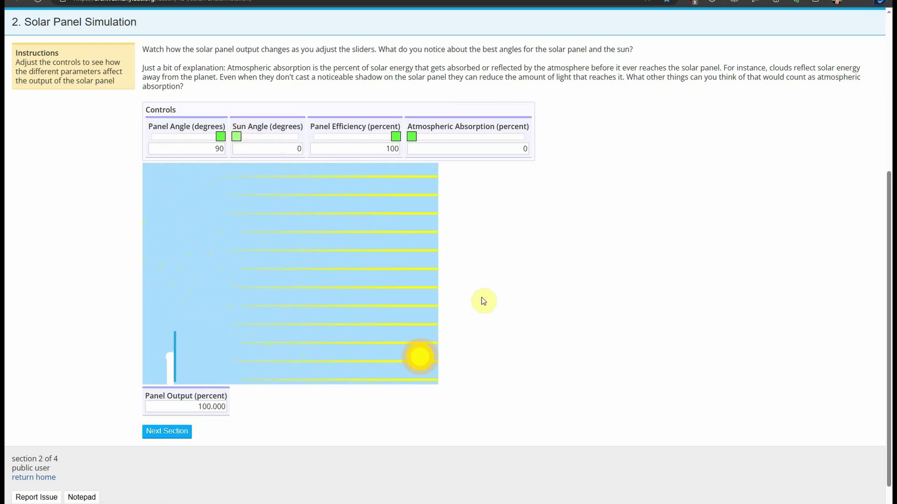
{"action": "key", "text": "alt+Tab"}
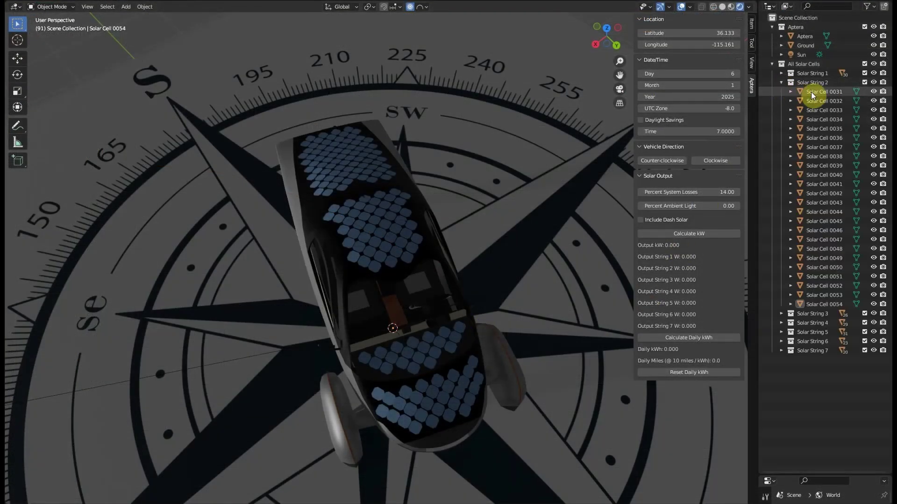
Select Solar Cells 0031 through 0054 of Solar String 2 and set the time to 10.07.
{"action": "left_click", "coordinate": [812, 95]}
{"action": "left_click", "coordinate": [824, 304], "text": "shift"}
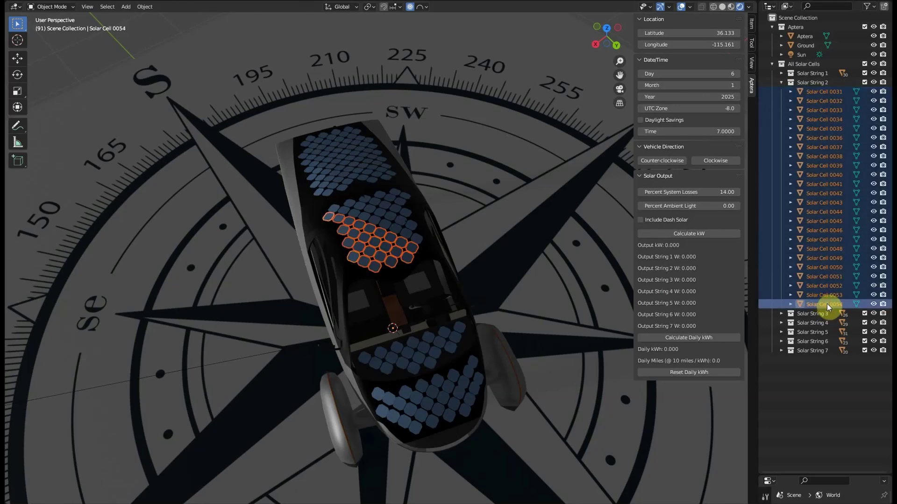
{"action": "middle_click_drag", "start_coordinate": [466, 368], "coordinate": [487, 349]}
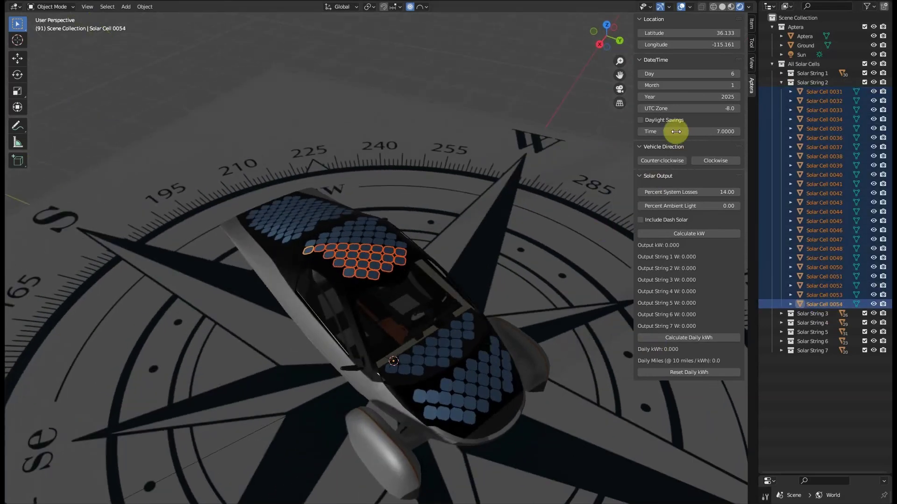
{"action": "mouse_move", "coordinate": [675, 131]}
{"action": "left_mouse_down"}
{"action": "mouse_move", "coordinate": [724, 131]}
{"action": "mouse_move", "coordinate": [680, 133]}
{"action": "left_mouse_up"}
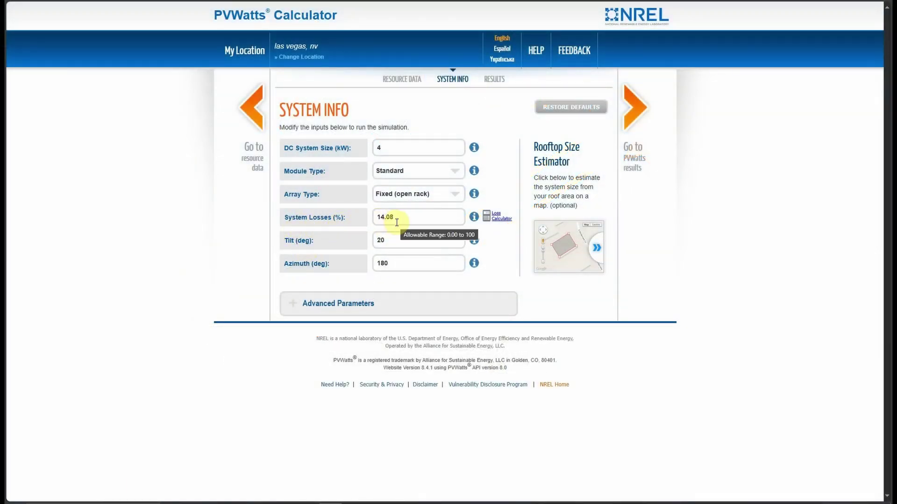
Inspect the PVWatts loss breakdown and cancel it, leaving system losses at 14.08%.
{"action": "left_click", "coordinate": [496, 218]}
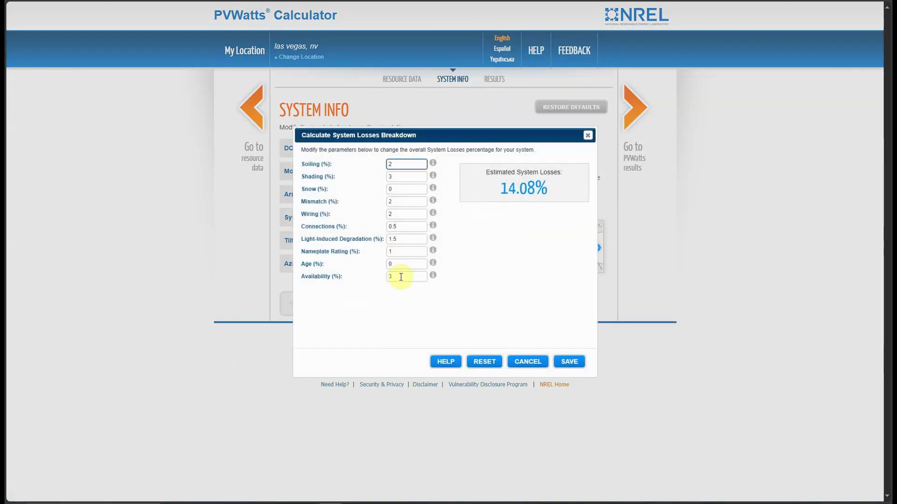
{"action": "left_click", "coordinate": [527, 362]}
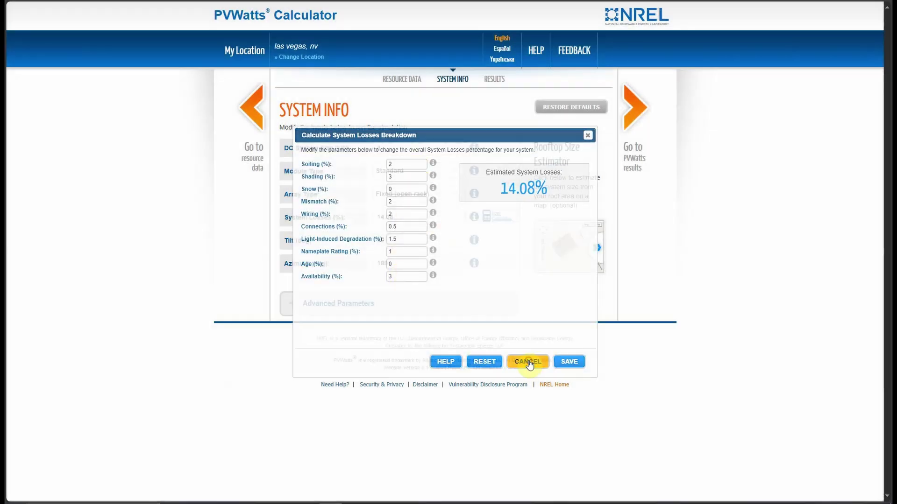
Back in Blender, set Percent System Losses to 14.
{"action": "left_click", "coordinate": [435, 498]}
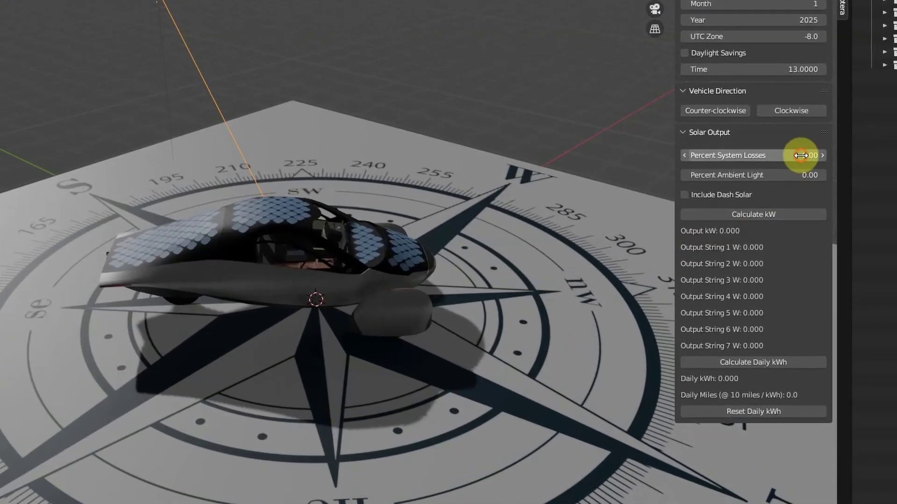
{"action": "left_click", "coordinate": [800, 155]}
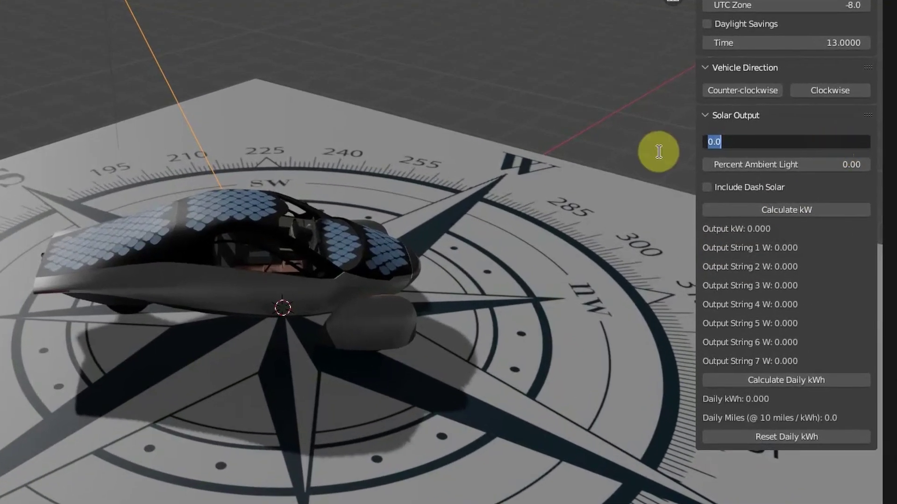
{"action": "type", "text": "14"}
{"action": "key", "text": "Return"}
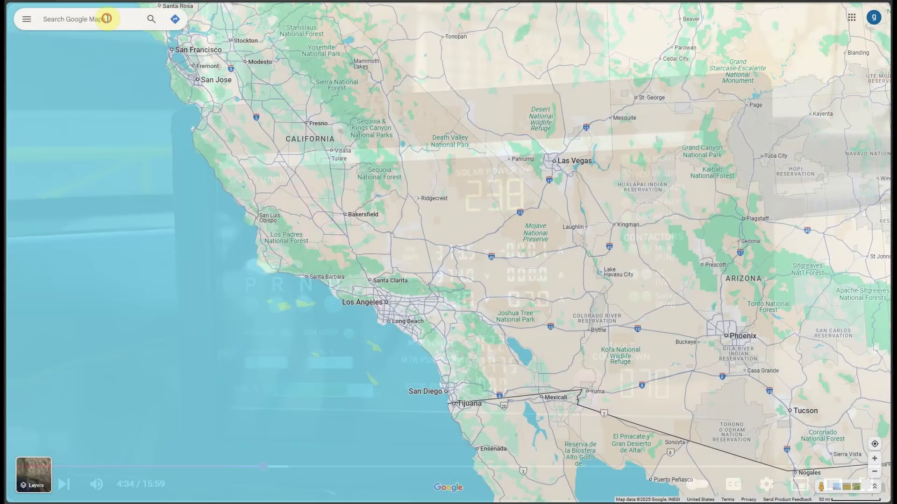
Look up Las Vegas, NV in Google Maps, then clear the result.
{"action": "type", "text": "las vegas"}
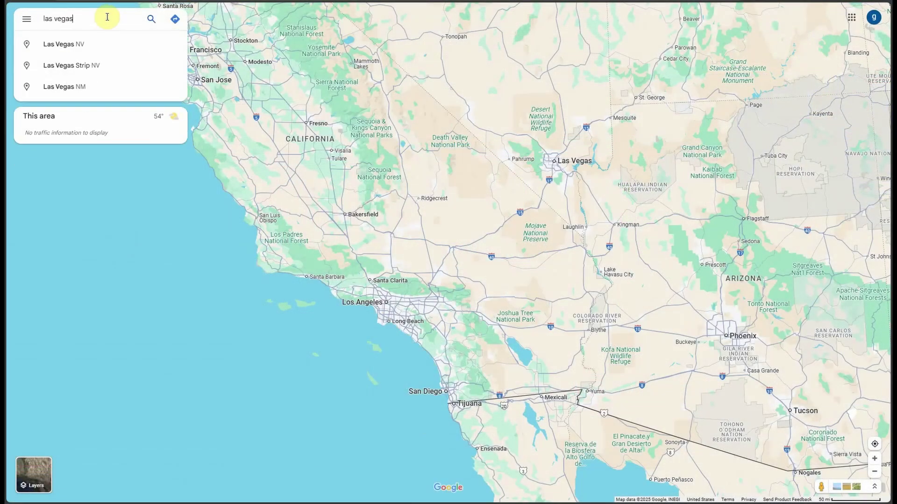
{"action": "left_click", "coordinate": [62, 44]}
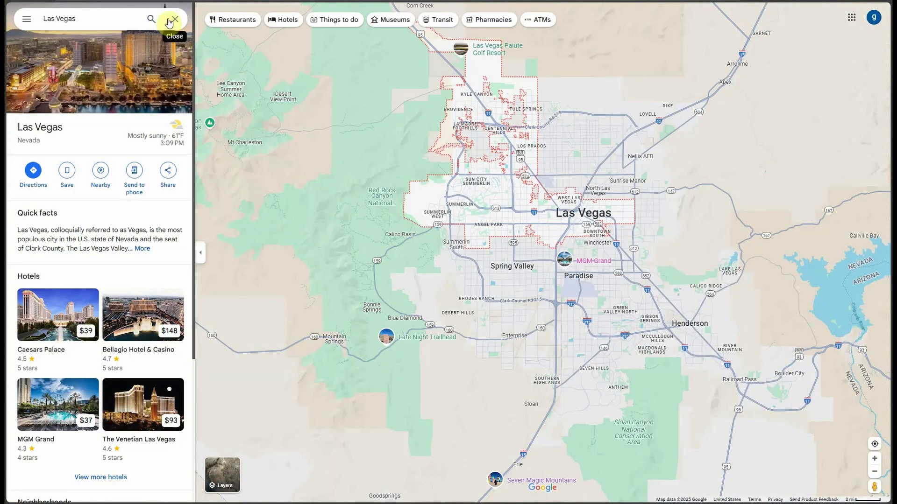
{"action": "left_click", "coordinate": [175, 21]}
Find Siegel's Bagelmania on Convention Center Dr, zoom in, and copy its pin coordinates.
{"action": "type", "text": "bagelmania"}
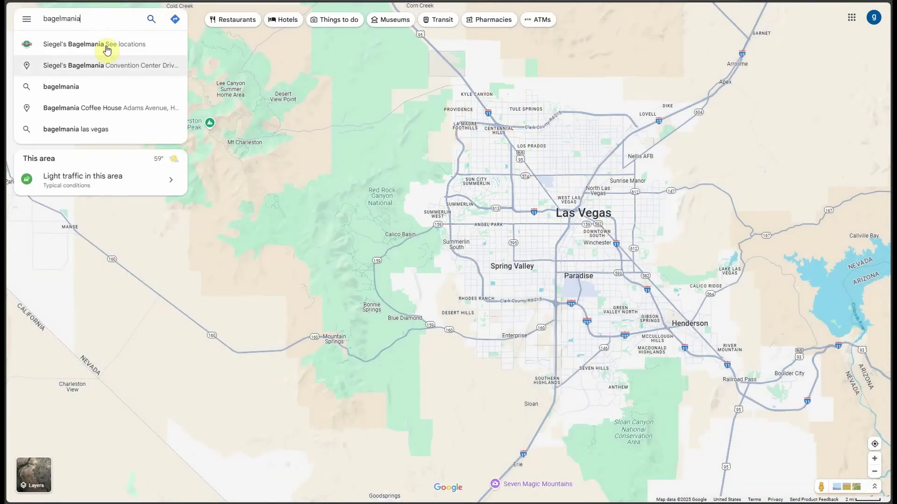
{"action": "left_click", "coordinate": [107, 64]}
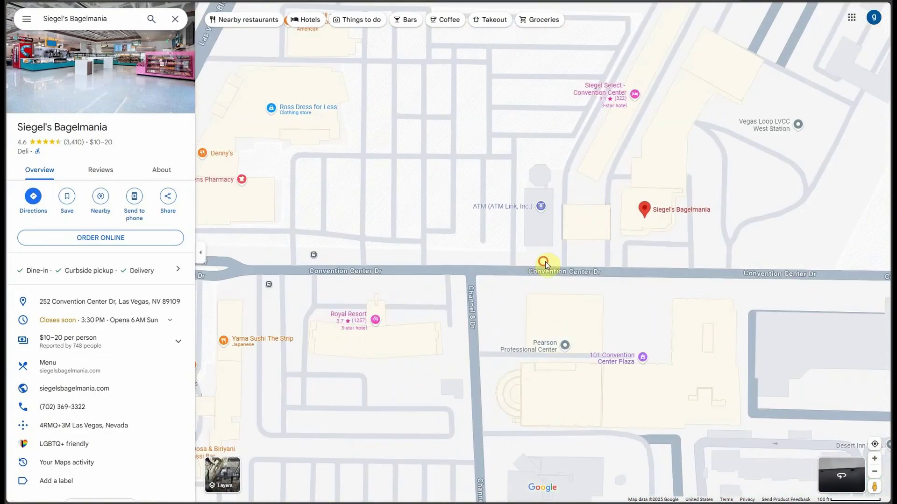
{"action": "scroll", "coordinate": [540, 264], "scroll_direction": "up", "scroll_amount": 5}
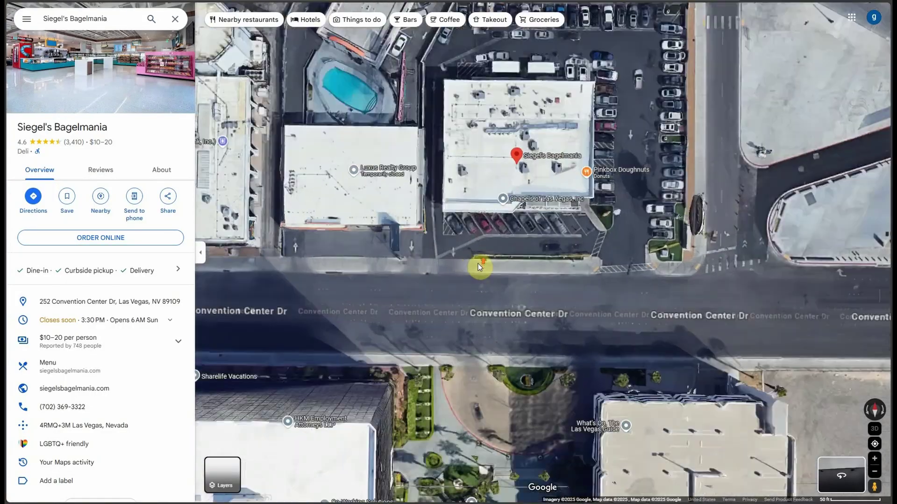
{"action": "scroll", "coordinate": [478, 264], "scroll_direction": "up", "scroll_amount": 2}
{"action": "right_click", "coordinate": [529, 199]}
{"action": "left_click", "coordinate": [564, 211]}
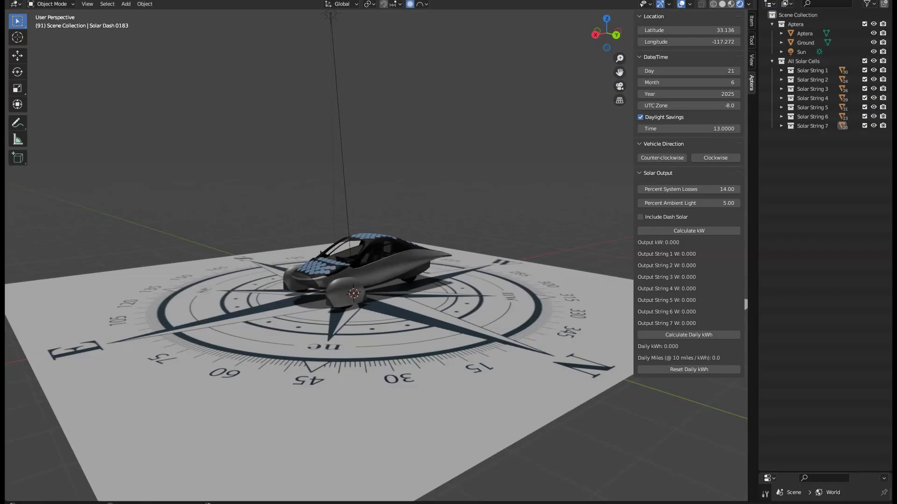
Inspect the cells of Solar Strings 1 and 7 in the Outliner.
{"action": "mouse_move", "coordinate": [436, 335]}
{"action": "middle_mouse_down"}
{"action": "mouse_move", "coordinate": [380, 350]}
{"action": "mouse_move", "coordinate": [436, 352]}
{"action": "mouse_move", "coordinate": [441, 342]}
{"action": "middle_mouse_up"}
{"action": "left_click", "coordinate": [780, 70]}
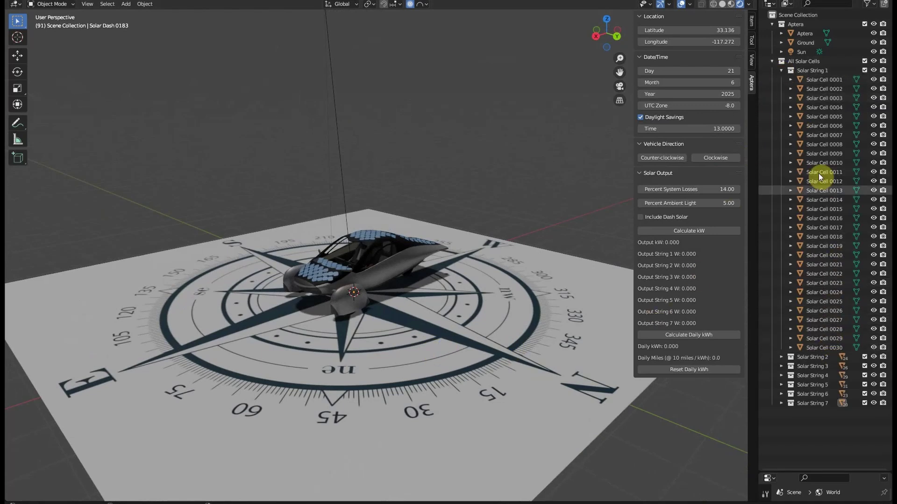
{"action": "left_click", "coordinate": [780, 70]}
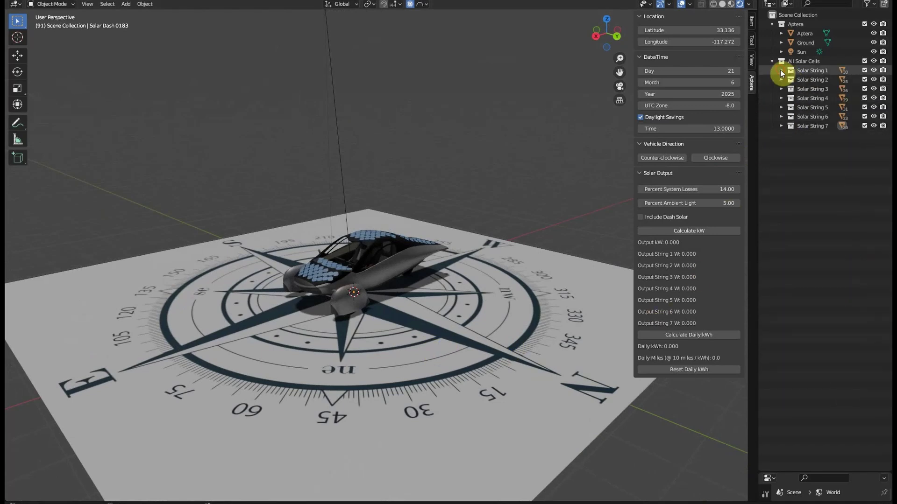
{"action": "left_click", "coordinate": [781, 127]}
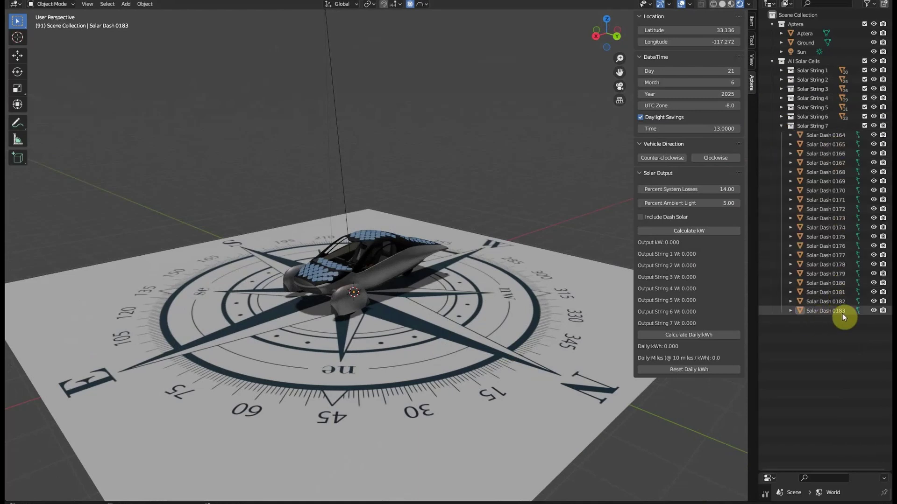
{"action": "left_click", "coordinate": [782, 126]}
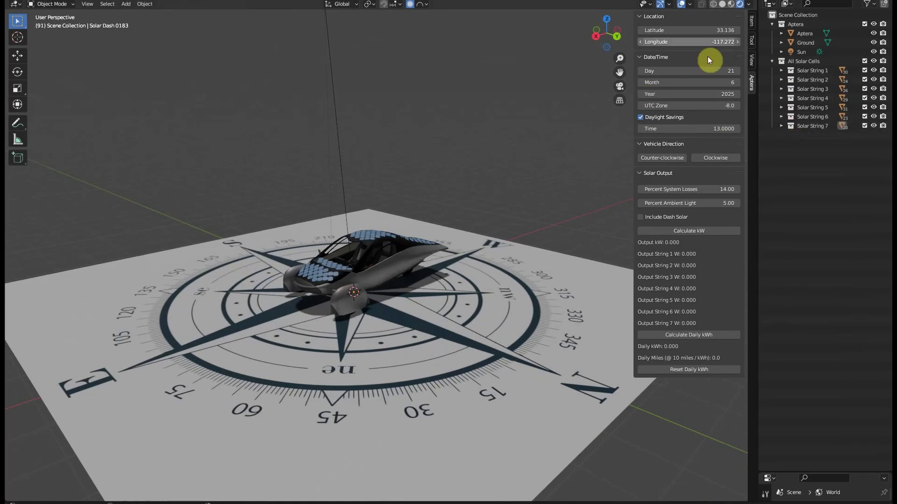
Set the location to latitude 36.133 and longitude -115.161.
{"action": "left_click", "coordinate": [722, 30]}
{"action": "type", "text": "3"}
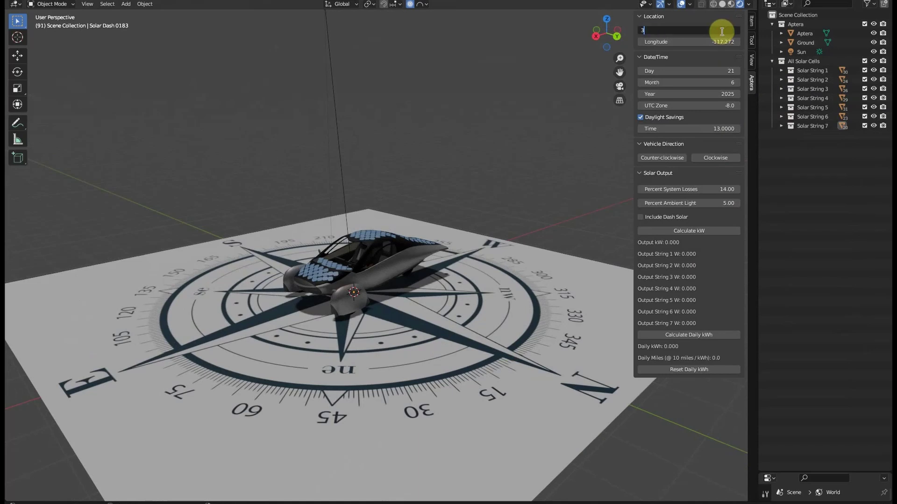
{"action": "type", "text": "6.13264"}
{"action": "key", "text": "Tab"}
{"action": "type", "text": "-1"}
{"action": "key", "text": "Return"}
Set the date to day 6, month 1, and turn off daylight savings.
{"action": "left_click", "coordinate": [712, 68]}
{"action": "type", "text": "6"}
{"action": "key", "text": "Tab"}
{"action": "type", "text": "1"}
{"action": "key", "text": "Return"}
{"action": "left_click", "coordinate": [641, 117]}
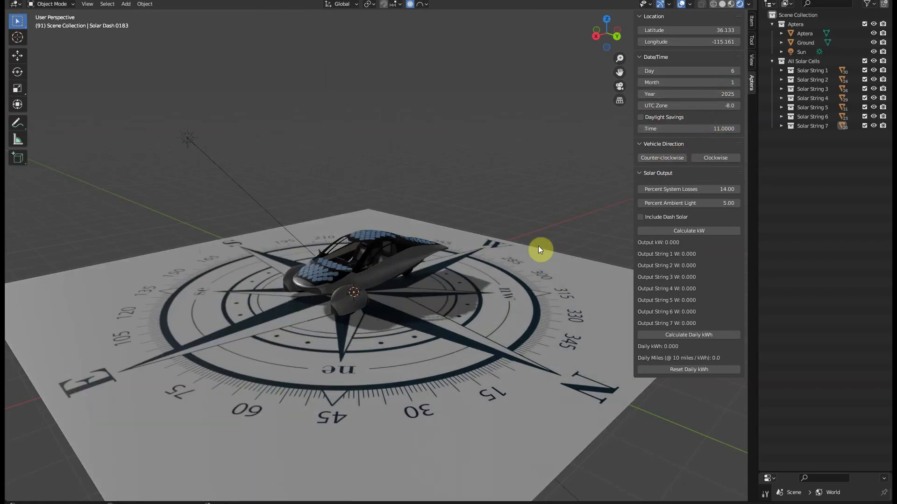
Rotate the car counter-clockwise four steps on the compass rose.
{"action": "left_click", "coordinate": [660, 158]}
{"action": "left_click", "coordinate": [659, 158]}
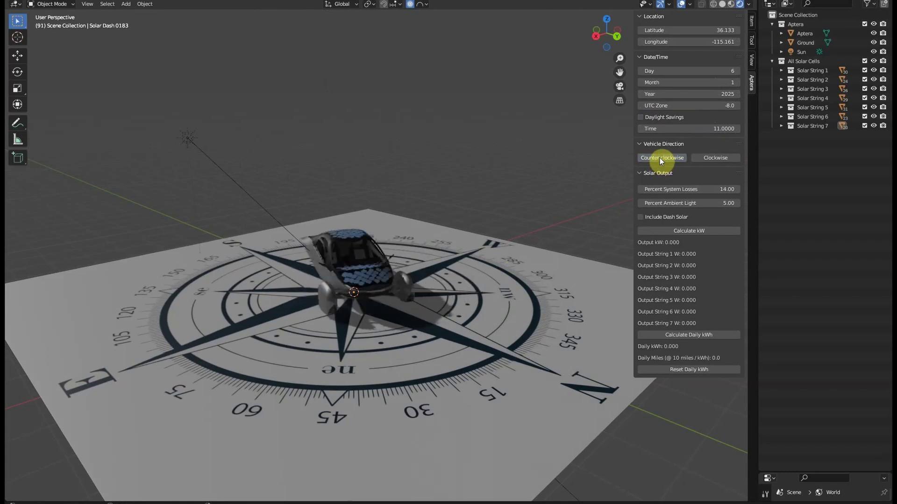
{"action": "left_click", "coordinate": [659, 158]}
{"action": "left_click", "coordinate": [659, 158]}
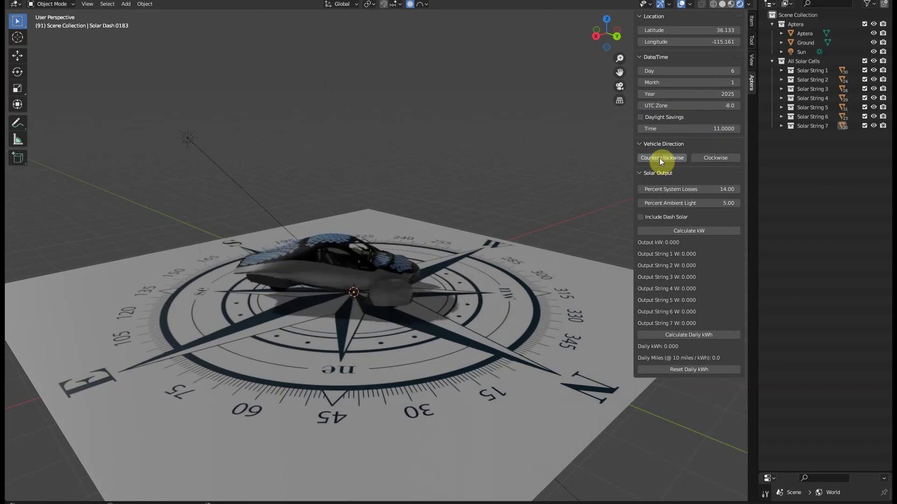
{"action": "middle_click_drag", "start_coordinate": [452, 298], "coordinate": [540, 294]}
{"action": "scroll", "coordinate": [486, 280], "scroll_direction": "up", "scroll_amount": 3}
{"action": "scroll", "coordinate": [487, 280], "scroll_direction": "down", "scroll_amount": 3}
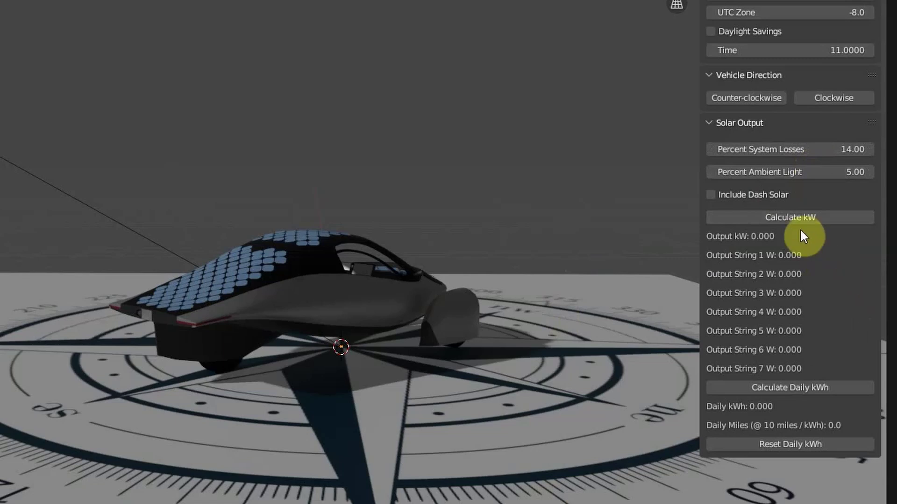
Calculate the solar output, yielding 0.238 kW across seven strings.
{"action": "left_click", "coordinate": [789, 217]}
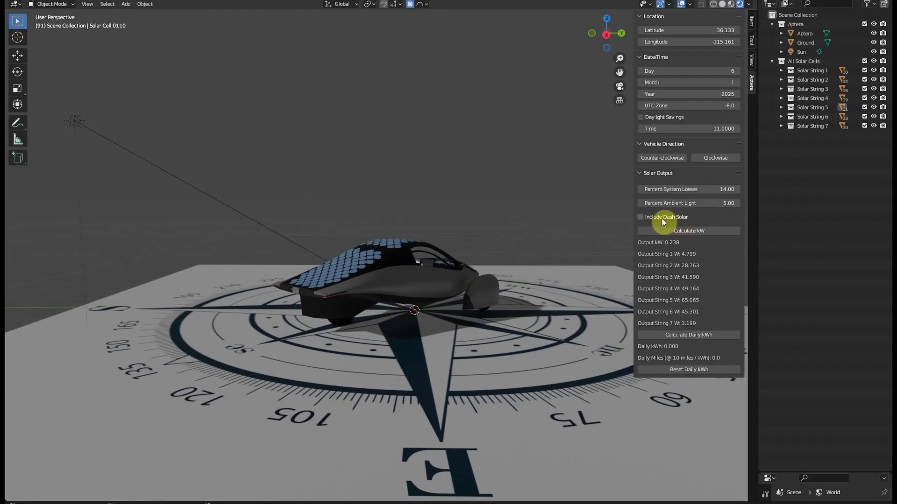
{"action": "middle_click_drag", "start_coordinate": [532, 284], "coordinate": [453, 313]}
{"action": "scroll", "coordinate": [452, 313], "scroll_direction": "up", "scroll_amount": 8}
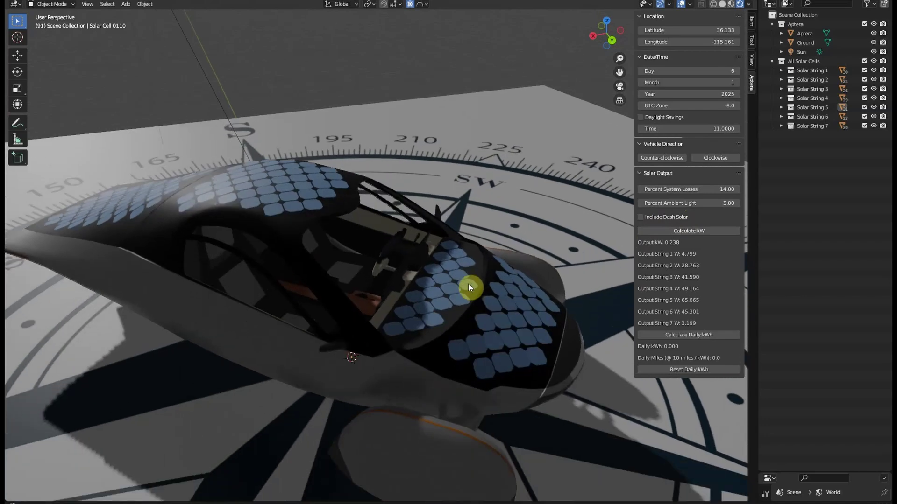
Toggle Include Dash Solar while sweeping the time of day through 11.77, 14.41 and 15.67.
{"action": "middle_click_drag", "start_coordinate": [469, 284], "coordinate": [469, 281]}
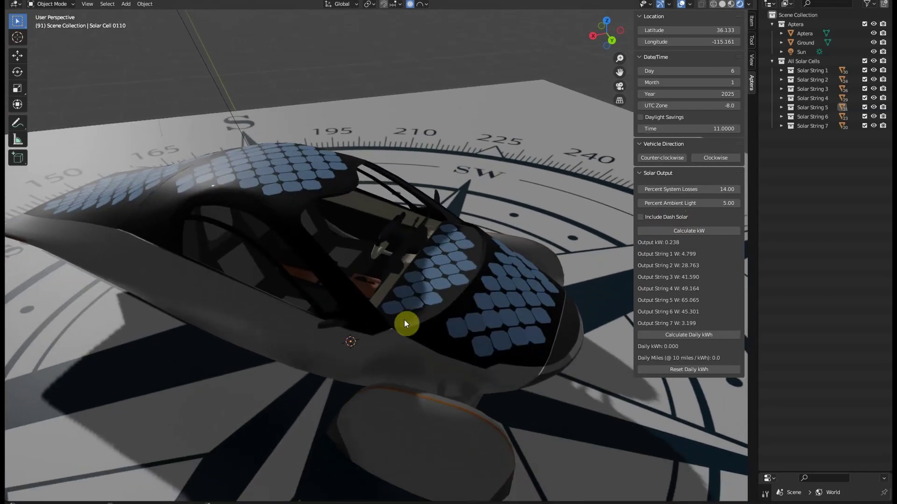
{"action": "left_click", "coordinate": [640, 218]}
{"action": "left_click", "coordinate": [641, 218]}
{"action": "left_click_drag", "start_coordinate": [674, 129], "coordinate": [720, 129]}
{"action": "left_click", "coordinate": [641, 217]}
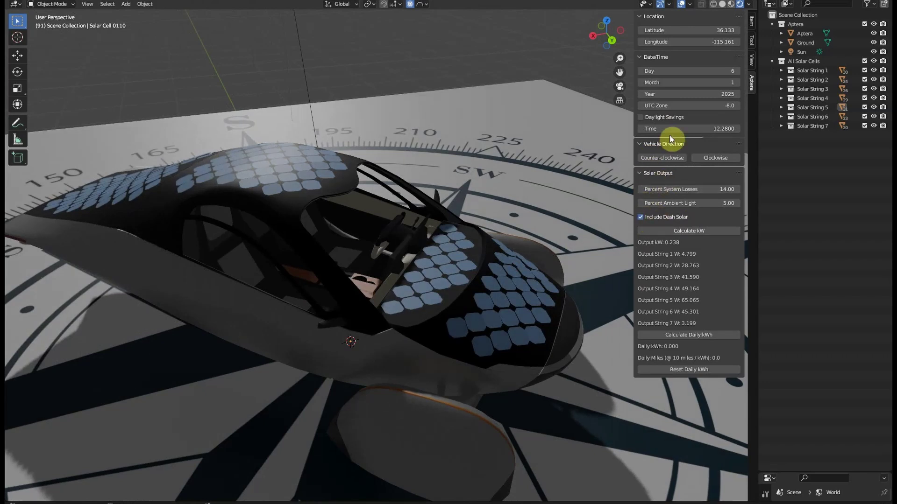
{"action": "left_click_drag", "start_coordinate": [677, 129], "coordinate": [745, 129]}
{"action": "mouse_move", "coordinate": [681, 130]}
{"action": "left_mouse_down"}
{"action": "mouse_move", "coordinate": [731, 130]}
{"action": "mouse_move", "coordinate": [628, 129]}
{"action": "mouse_move", "coordinate": [677, 130]}
{"action": "left_mouse_up"}
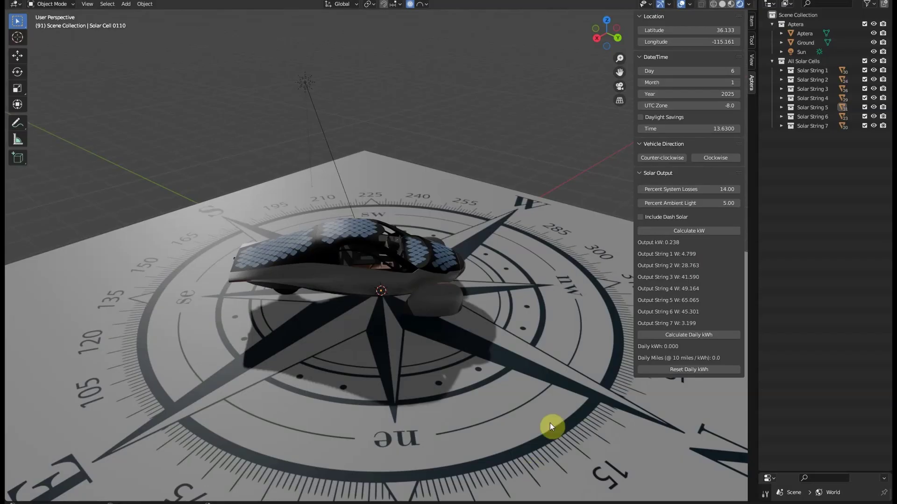
Set Day to 8 and Time to 5, then recalculate output to 0.119 kW.
{"action": "left_click", "coordinate": [725, 73]}
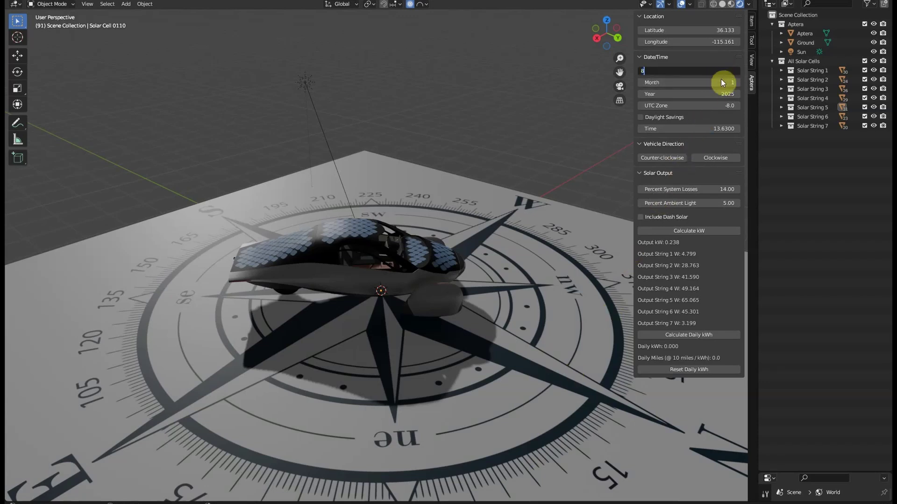
{"action": "key", "text": "Return"}
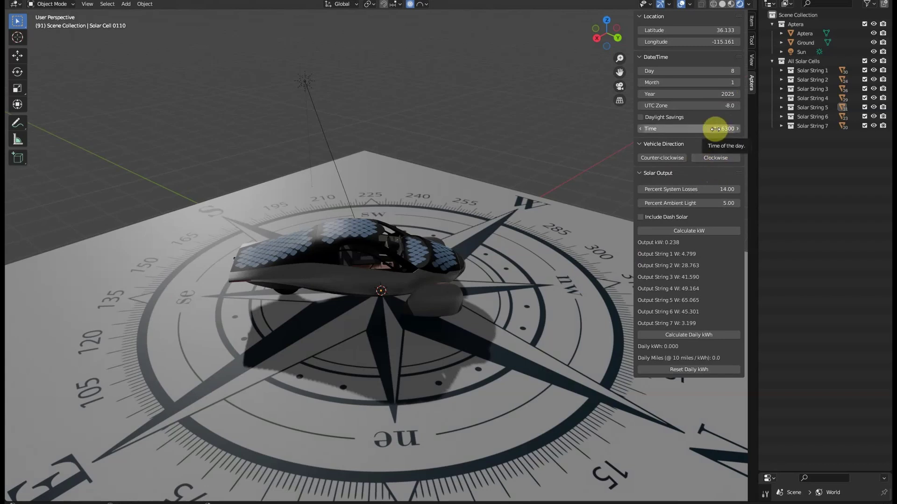
{"action": "left_click", "coordinate": [698, 130]}
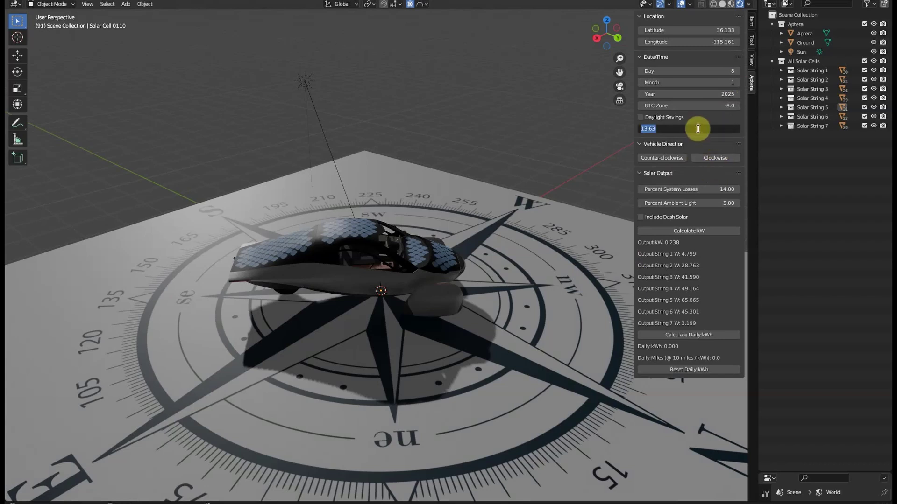
{"action": "type", "text": "5"}
{"action": "key", "text": "Return"}
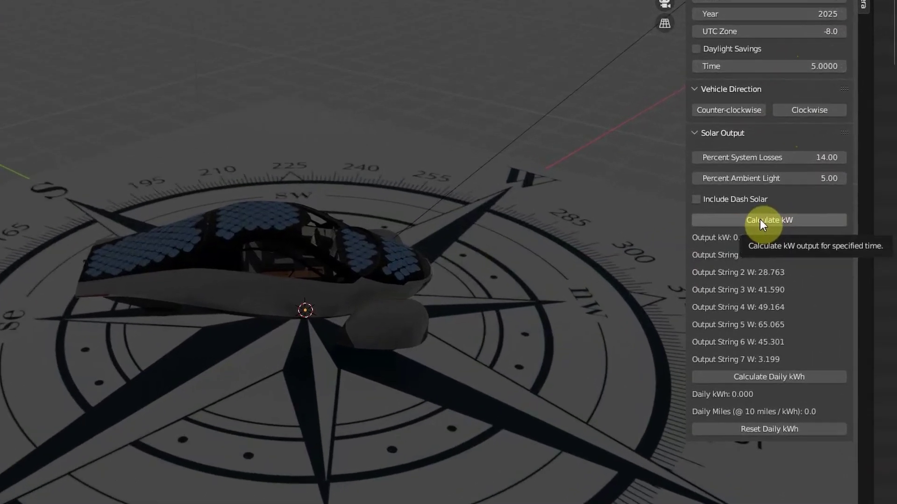
{"action": "left_click", "coordinate": [760, 222]}
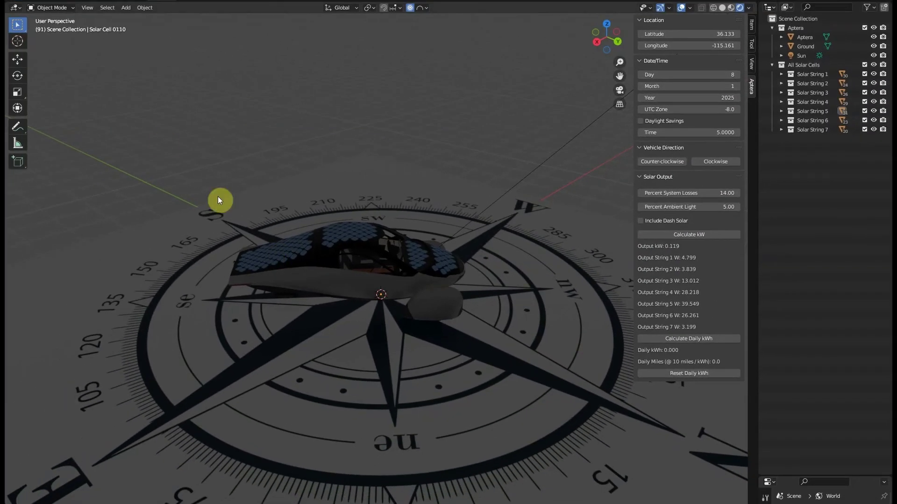
Open the calculator .blend from Development in Rendered shading and list Solar String 7's dash cells.
{"action": "left_click", "coordinate": [9, 3]}
{"action": "left_click", "coordinate": [28, 20]}
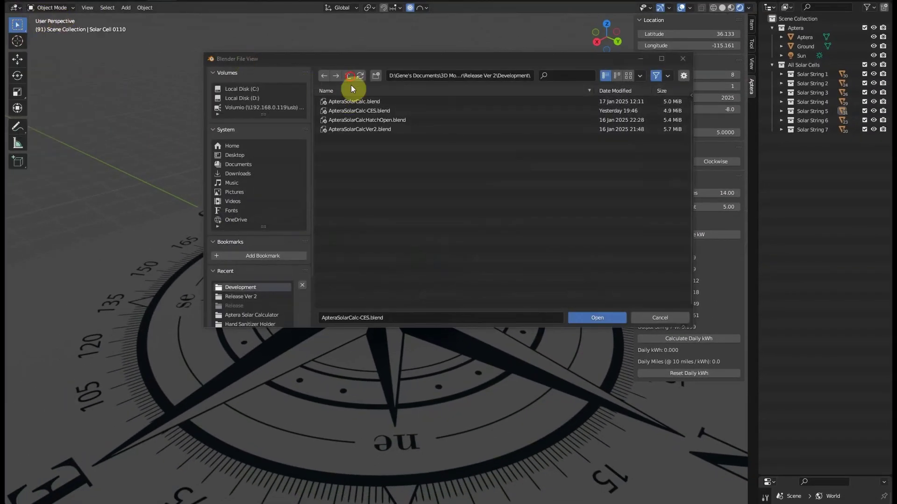
{"action": "left_click", "coordinate": [380, 110]}
{"action": "left_click", "coordinate": [596, 319]}
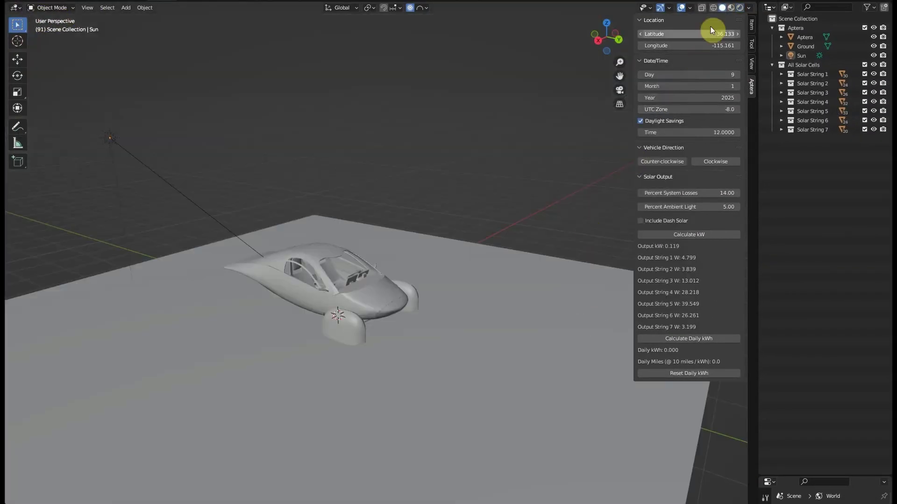
{"action": "left_click", "coordinate": [739, 8]}
{"action": "left_click", "coordinate": [781, 129]}
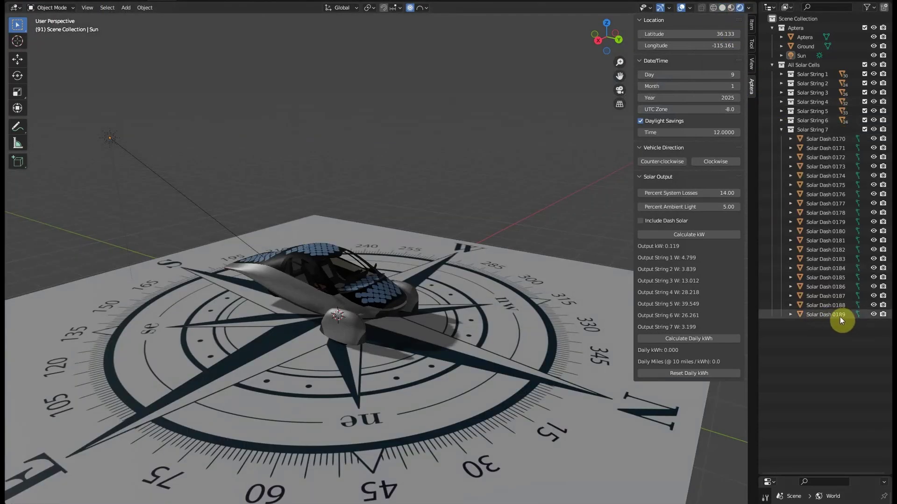
Collapse Solar String 7 and set the date to day 21, month 6.
{"action": "left_click", "coordinate": [780, 129]}
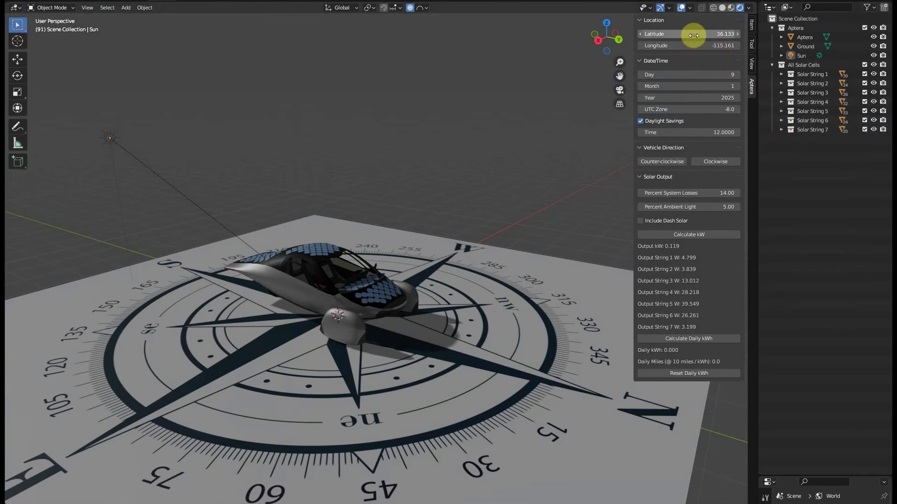
{"action": "left_click", "coordinate": [701, 74]}
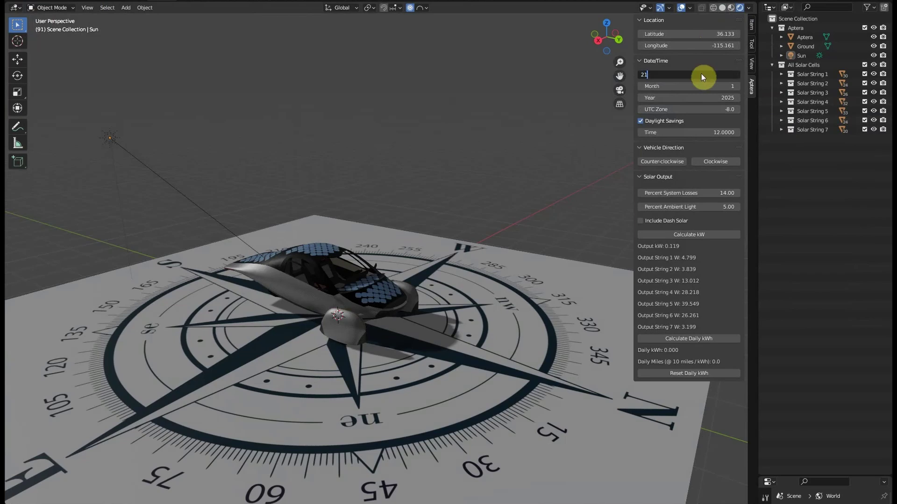
{"action": "type", "text": "21"}
{"action": "key", "text": "Return"}
{"action": "left_click", "coordinate": [702, 87]}
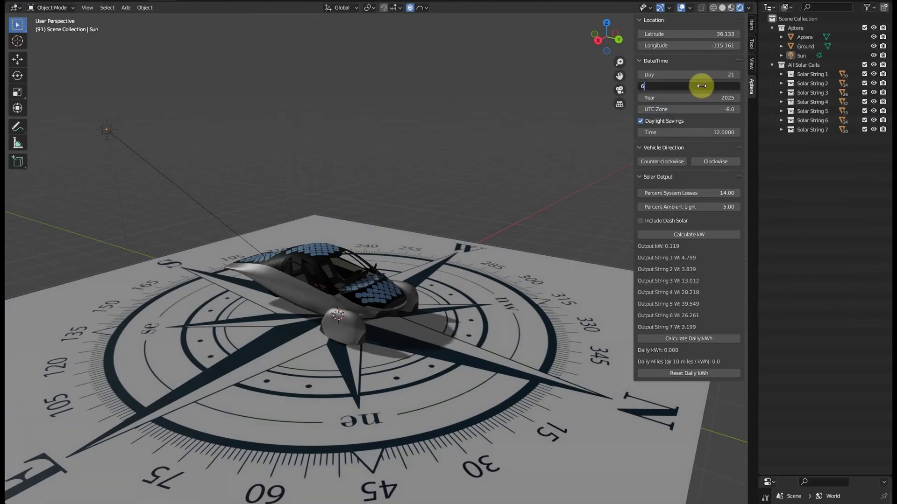
{"action": "key", "text": "Return"}
Turn the car clockwise and set the time of day to 6.
{"action": "left_click", "coordinate": [711, 161]}
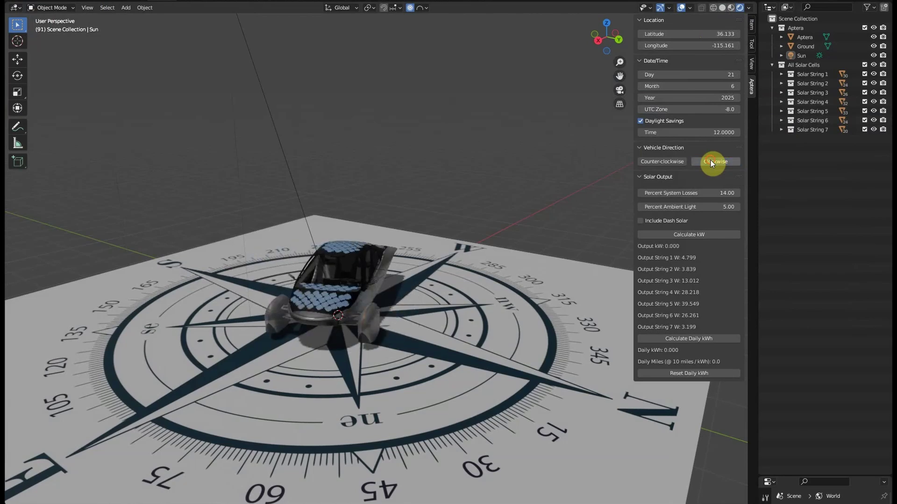
{"action": "left_click", "coordinate": [712, 133]}
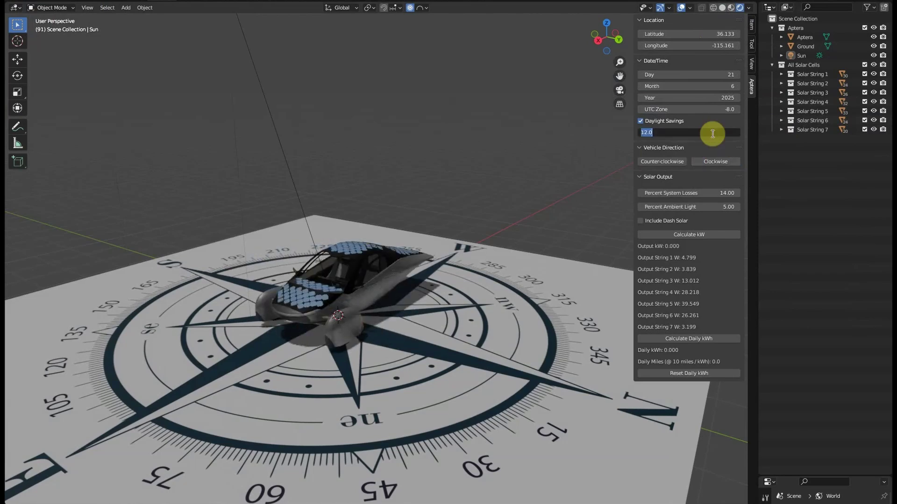
{"action": "type", "text": "6"}
{"action": "key", "text": "Return"}
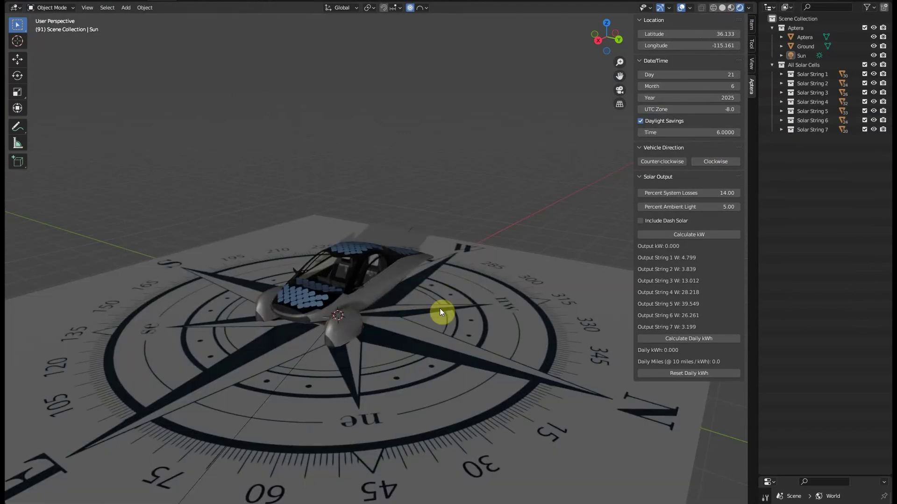
Zoom in on the car, include the dash solar cells, and start accumulating hourly kWh.
{"action": "middle_click_drag", "start_coordinate": [439, 308], "coordinate": [416, 329]}
{"action": "scroll", "coordinate": [416, 329], "scroll_direction": "up", "scroll_amount": 5}
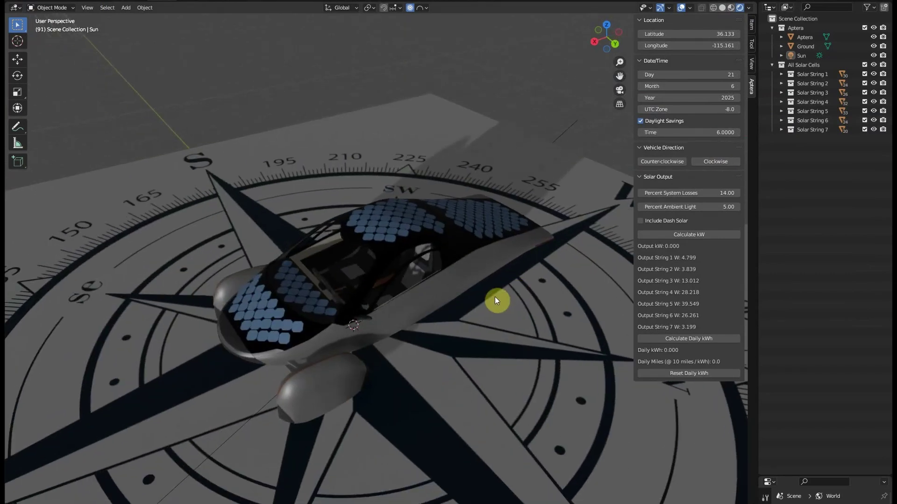
{"action": "left_click", "coordinate": [688, 339]}
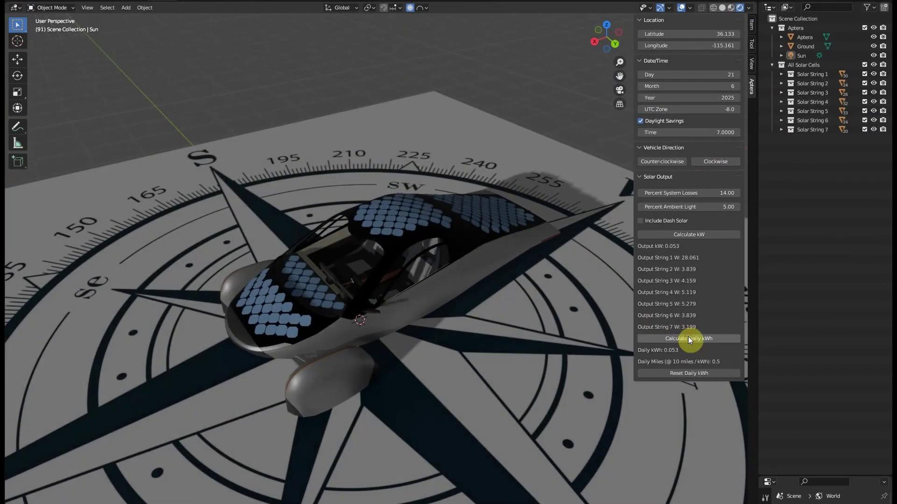
{"action": "left_click", "coordinate": [663, 221]}
{"action": "left_click", "coordinate": [687, 337]}
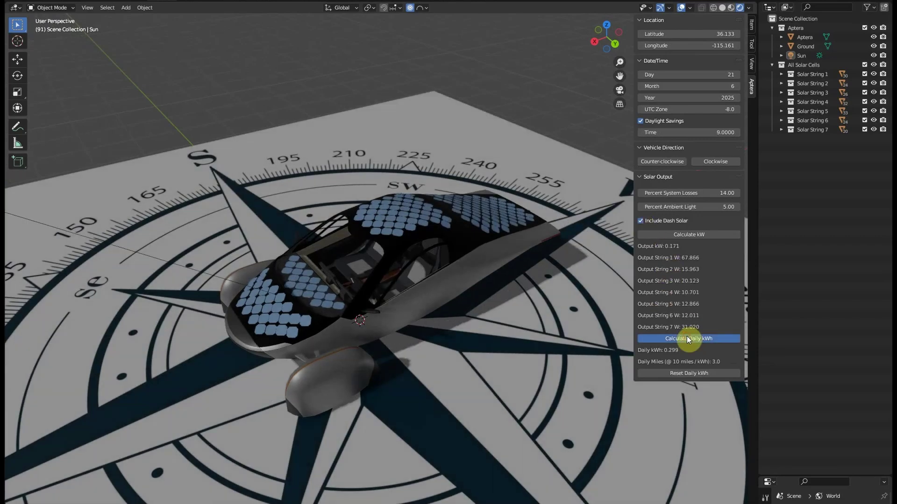
Keep adding hourly energy until time 20, totalling 4.420 kWh (44.2 miles).
{"action": "left_click", "coordinate": [687, 337]}
{"action": "left_click", "coordinate": [686, 337]}
{"action": "left_click", "coordinate": [686, 337]}
{"action": "left_click", "coordinate": [687, 337]}
{"action": "left_click", "coordinate": [686, 337]}
{"action": "left_click", "coordinate": [686, 337]}
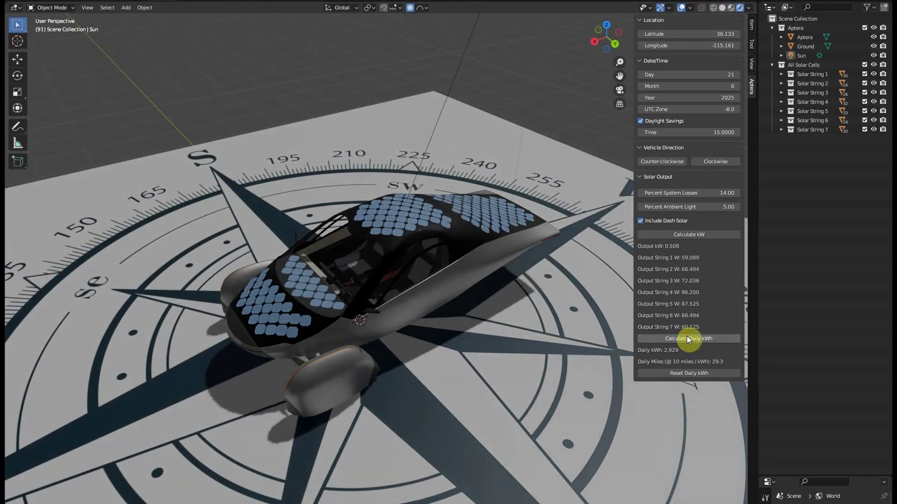
{"action": "left_click", "coordinate": [687, 338]}
{"action": "left_click", "coordinate": [686, 338]}
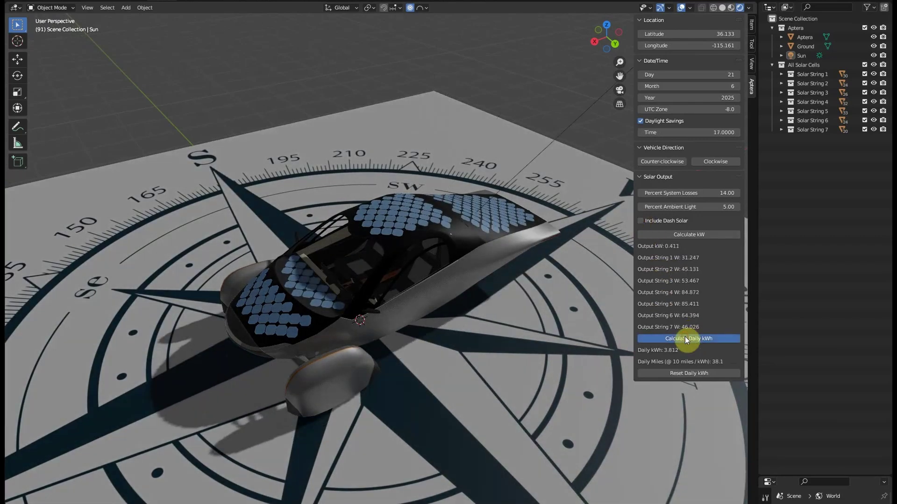
{"action": "left_click", "coordinate": [685, 336]}
{"action": "left_click", "coordinate": [685, 336]}
{"action": "left_click", "coordinate": [684, 336]}
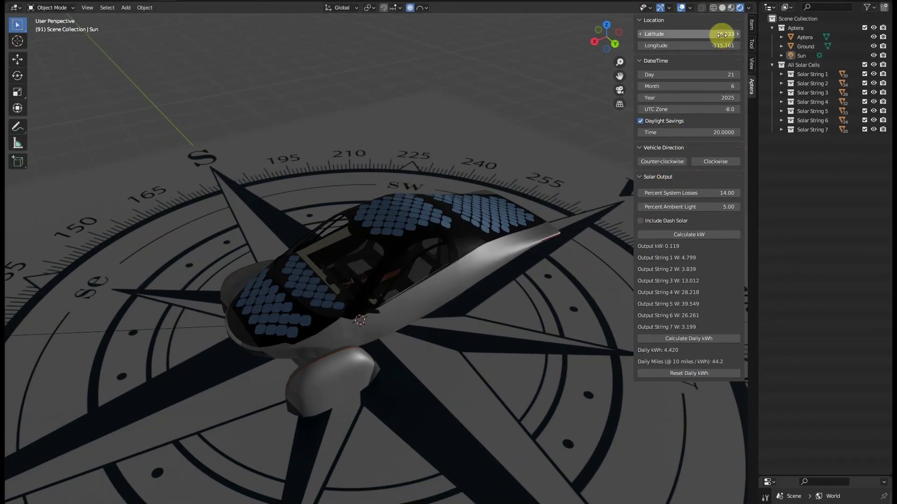
Set latitude 33.136 and longitude -117.27135, and adjust the UTC zone offset.
{"action": "left_click", "coordinate": [722, 34]}
{"action": "type", "text": "33.136"}
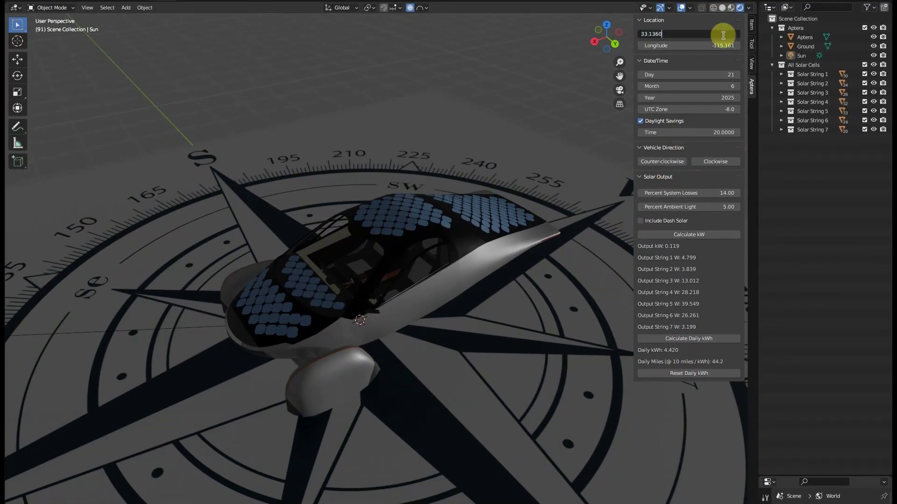
{"action": "left_click", "coordinate": [716, 45]}
{"action": "type", "text": "-117.27135"}
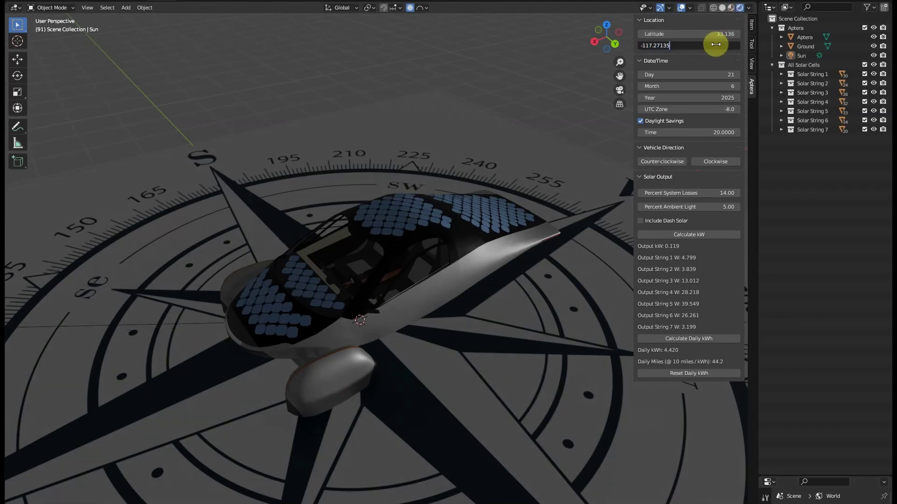
{"action": "key", "text": "Return"}
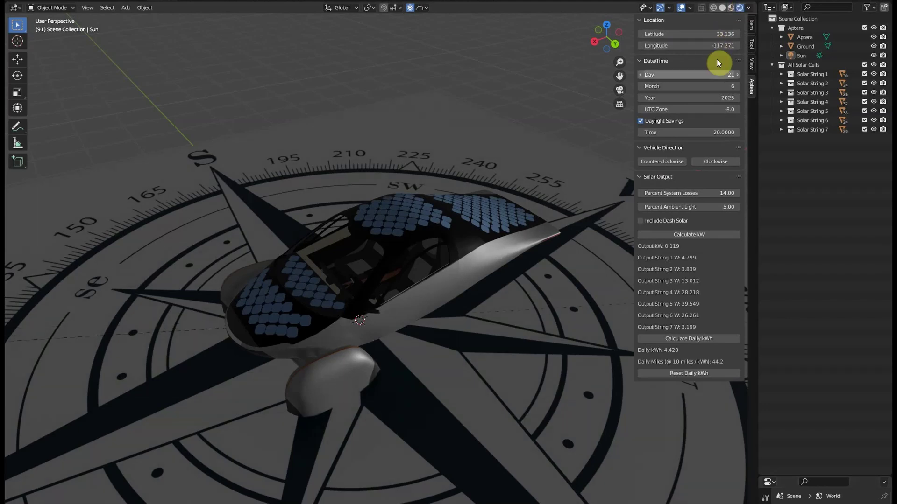
{"action": "left_click_drag", "start_coordinate": [716, 110], "coordinate": [718, 110]}
Reset daily kWh and re-run the hourly tally, toggling dash solar, reaching 4.313 kWh (43.1 miles).
{"action": "left_click", "coordinate": [699, 373]}
{"action": "left_click", "coordinate": [687, 339]}
{"action": "left_click", "coordinate": [640, 220]}
{"action": "left_click", "coordinate": [696, 338]}
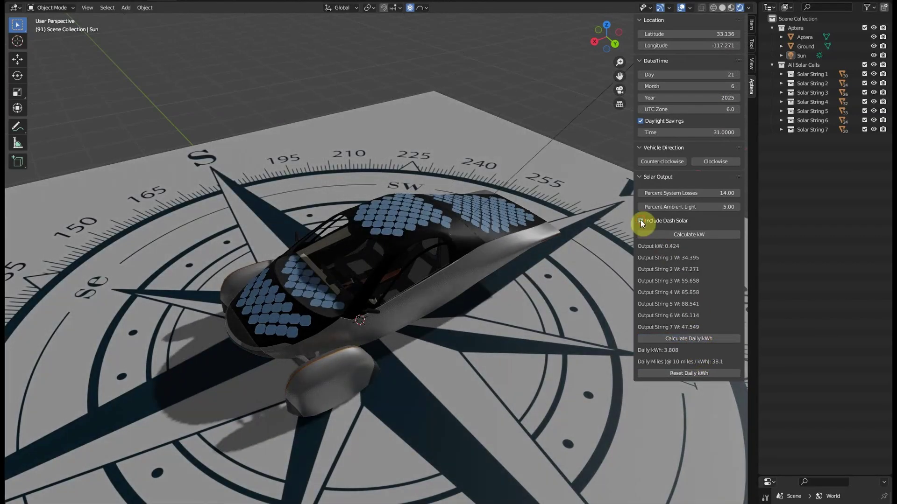
{"action": "left_click", "coordinate": [640, 221]}
{"action": "left_click", "coordinate": [696, 338]}
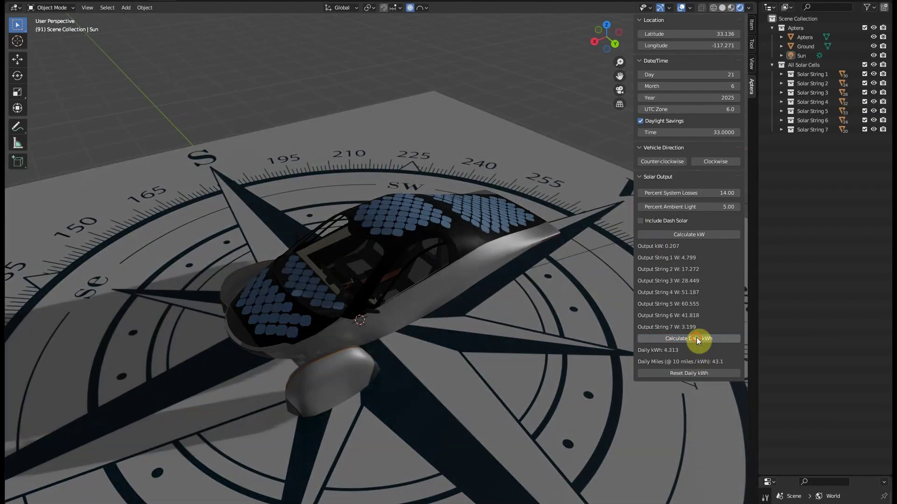